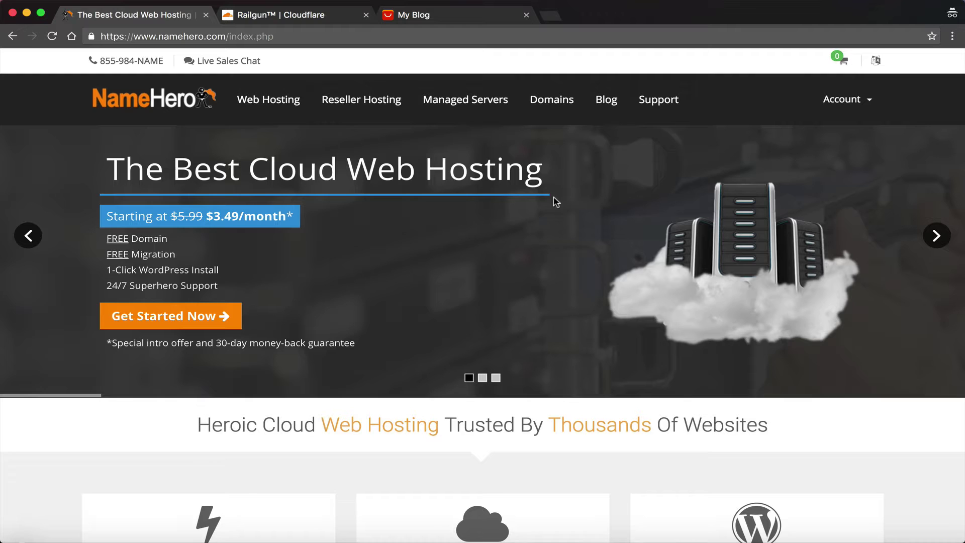
Bring up the Railgun | Cloudflare page and scroll to the Without/With Railgun diagrams
left_click(292, 15)
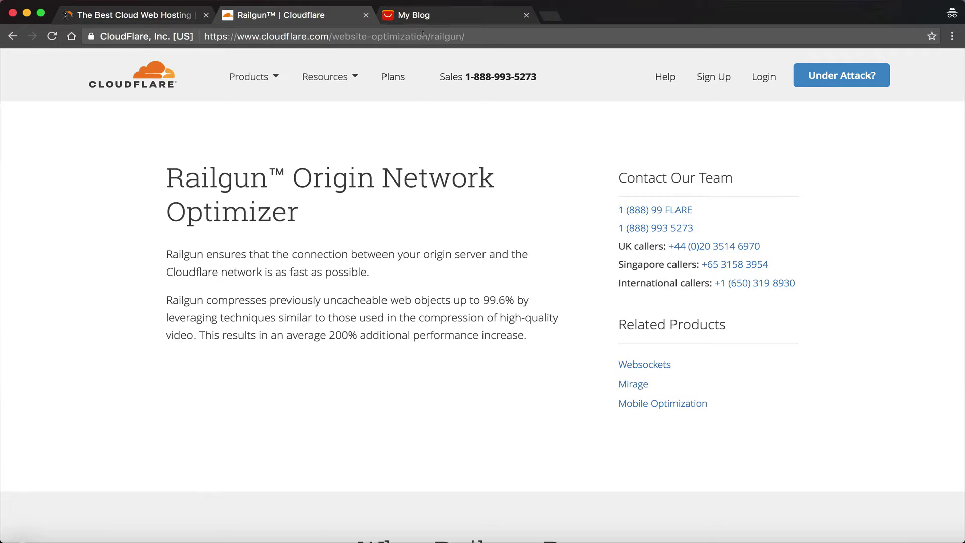
scroll(293, 242, "down", 2)
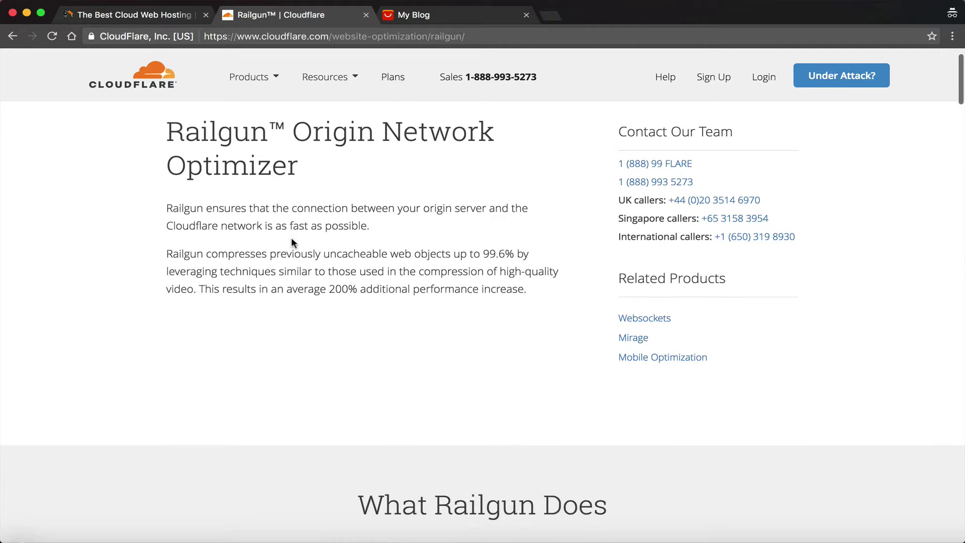
scroll(293, 242, "down", 8)
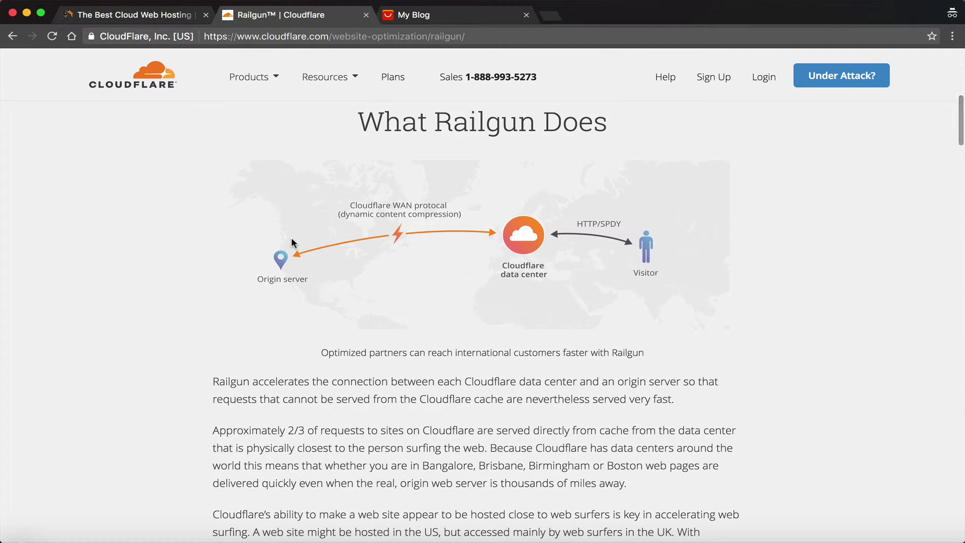
scroll(293, 242, "down", 11)
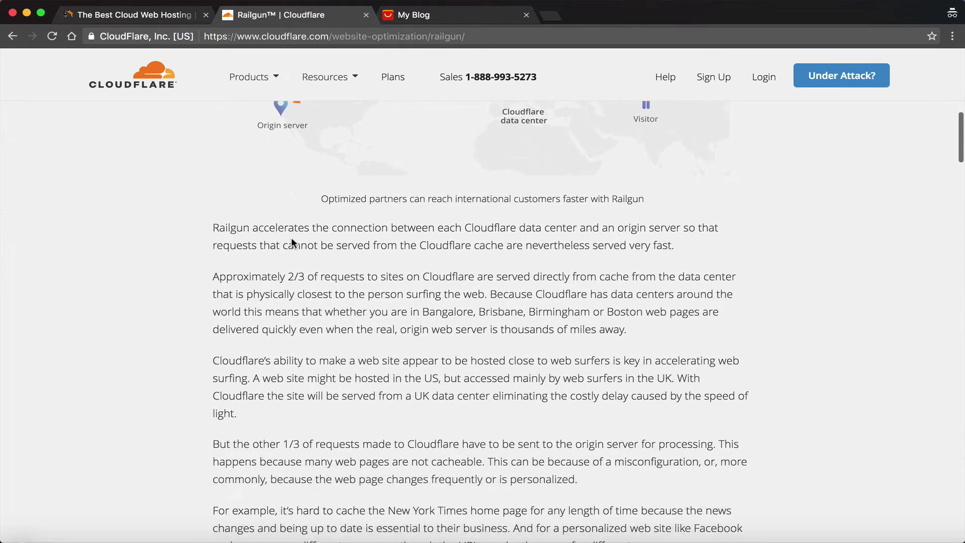
scroll(293, 242, "down", 10)
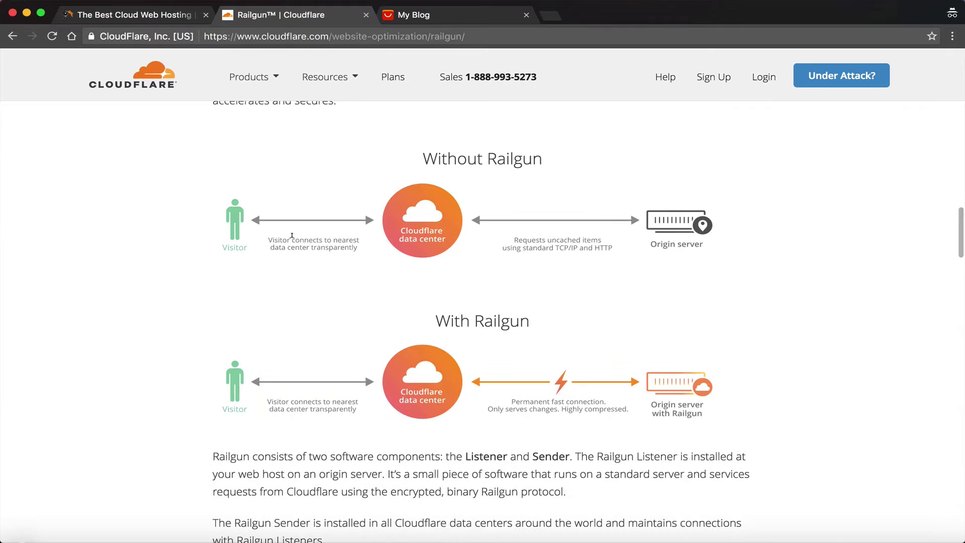
scroll(292, 235, "down", 1)
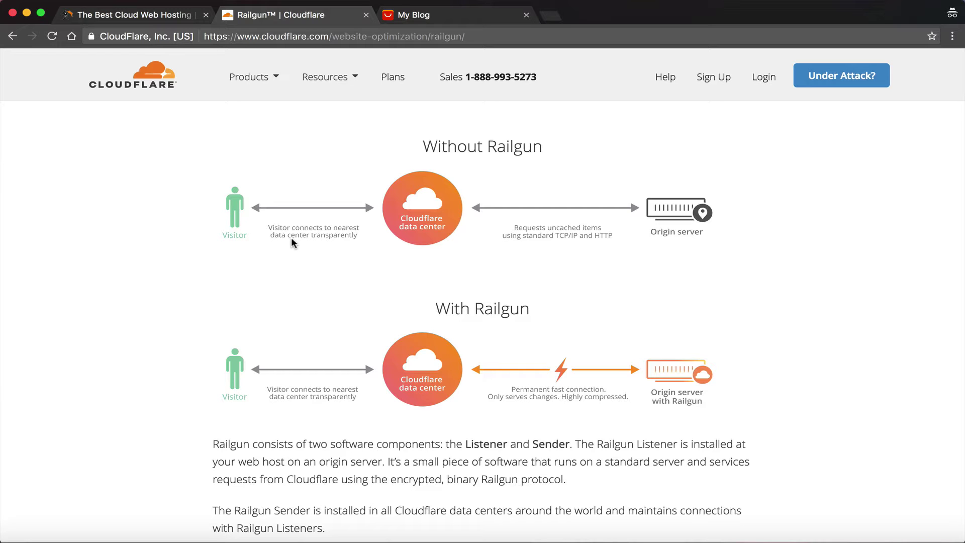
Scroll to the Railgun plan pricing: Free $0, Pro $20, Business $200, Enterprise by contact
scroll(246, 350, "down", 15)
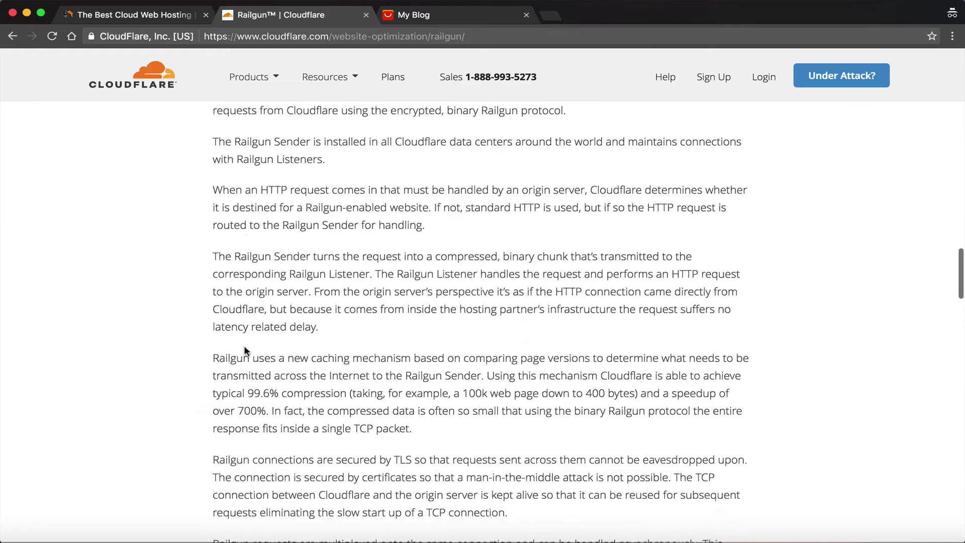
scroll(244, 348, "up", 2)
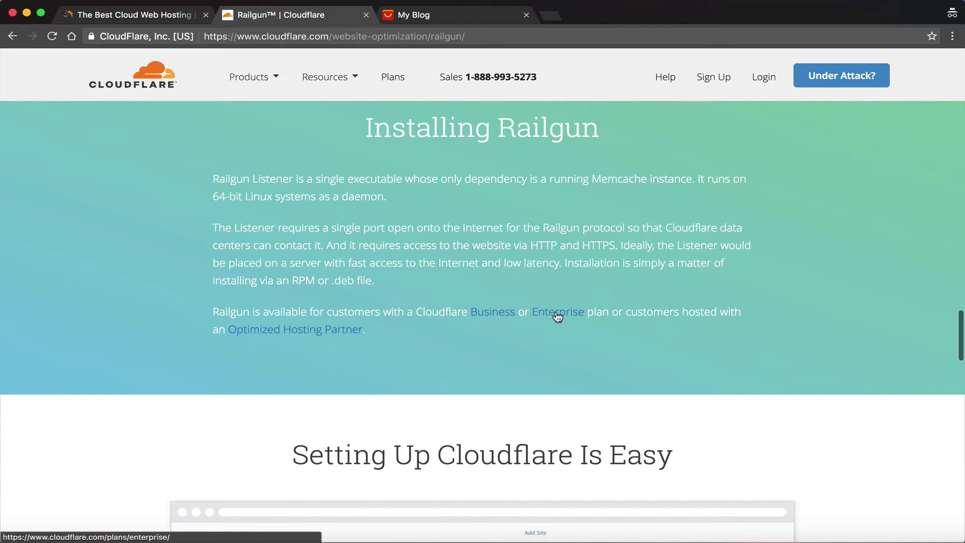
scroll(551, 316, "down", 15)
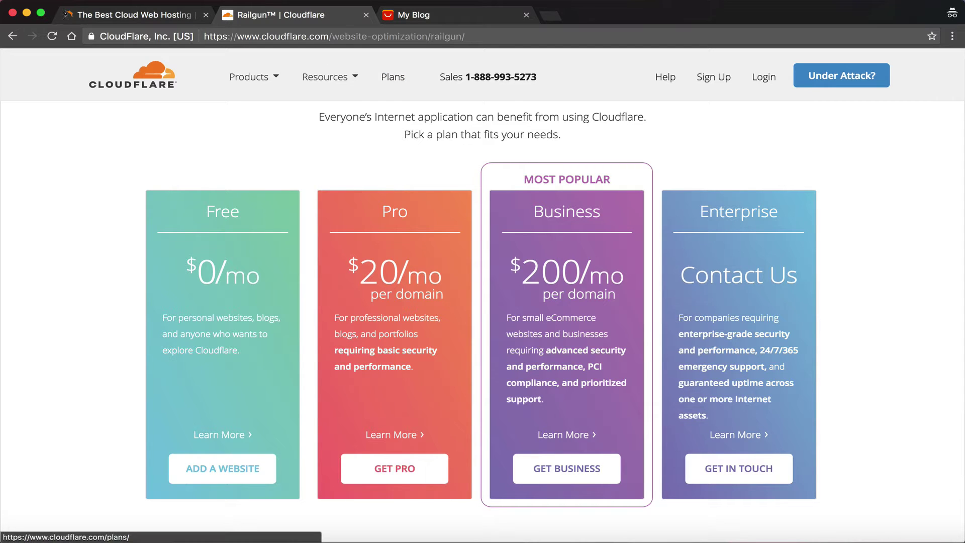
Return to NameHero and review its basic cloud web hosting plans
left_click(117, 14)
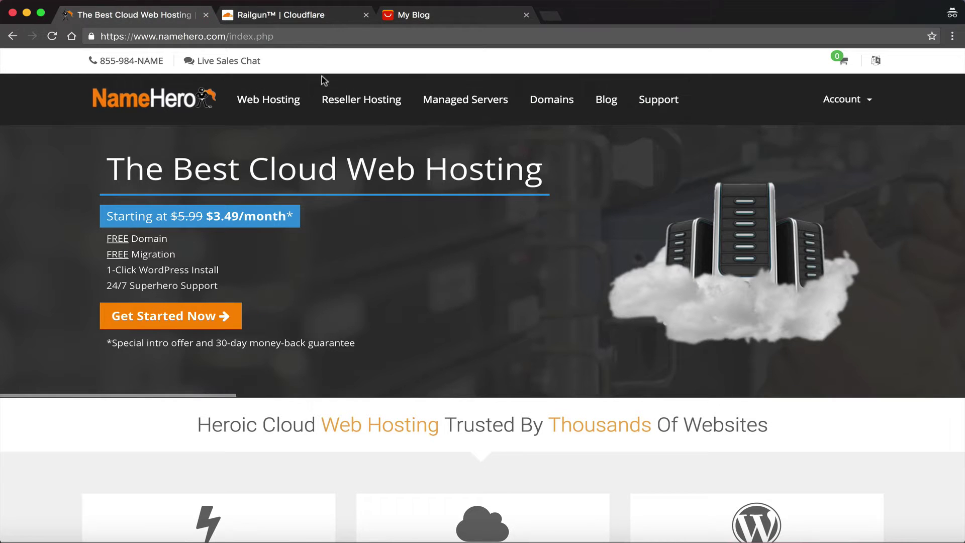
left_click(281, 103)
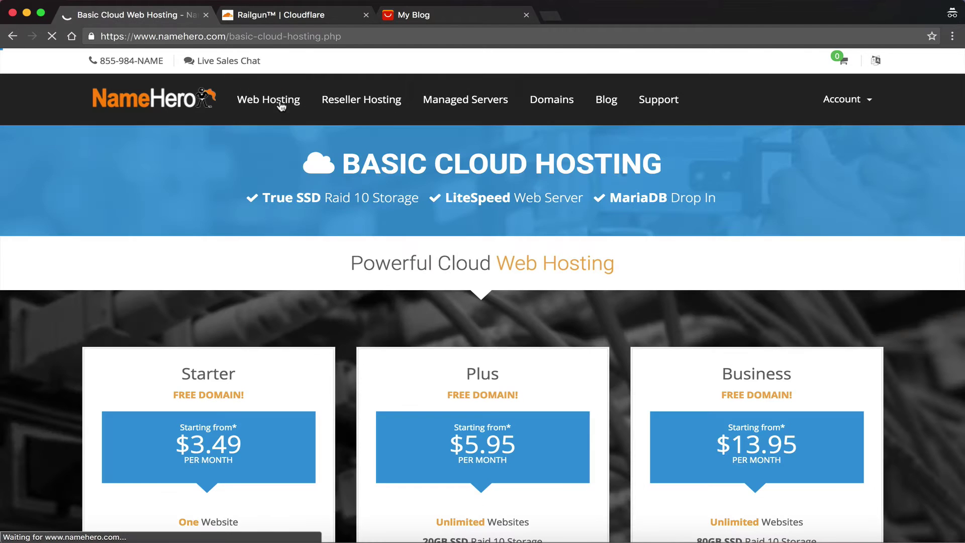
scroll(296, 237, "down", 2)
scroll(296, 233, "down", 3)
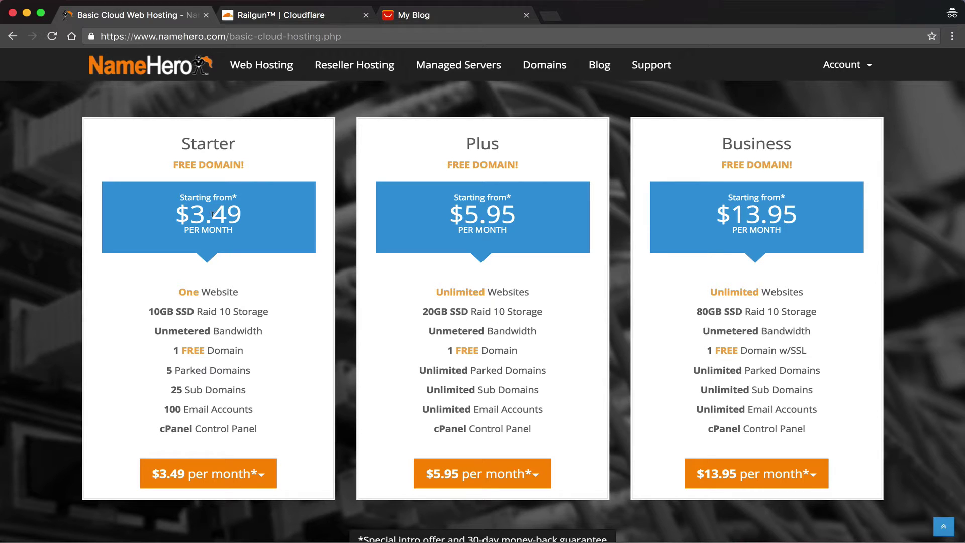
Compare the Entrepreneur, Corporate and Startup reseller plans, ending on Startup at $9.95/mo
left_click(342, 67)
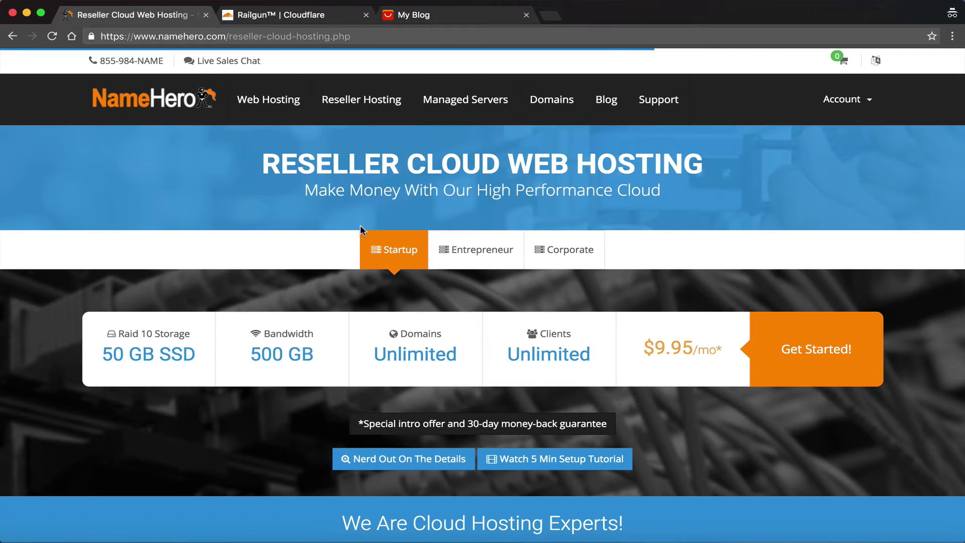
left_click(443, 263)
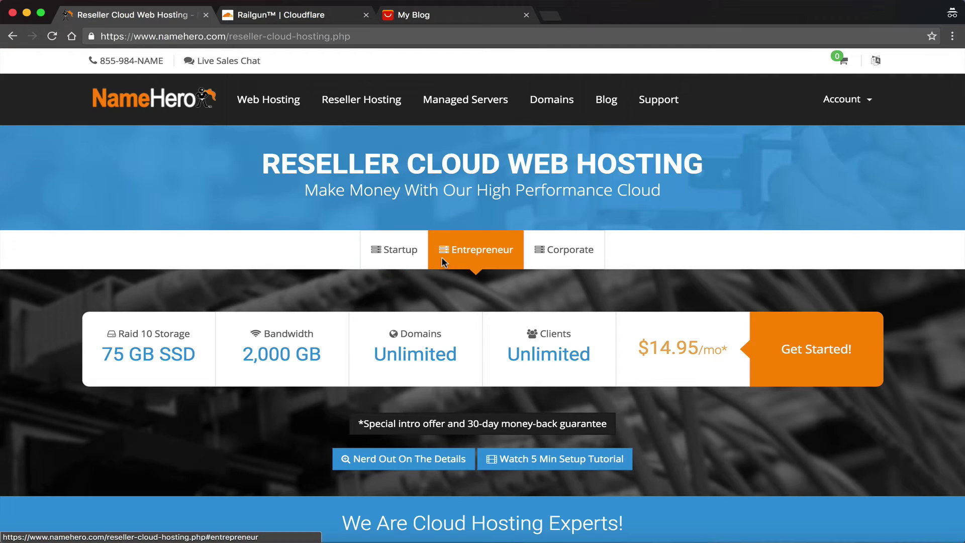
left_click(564, 261)
left_click(389, 251)
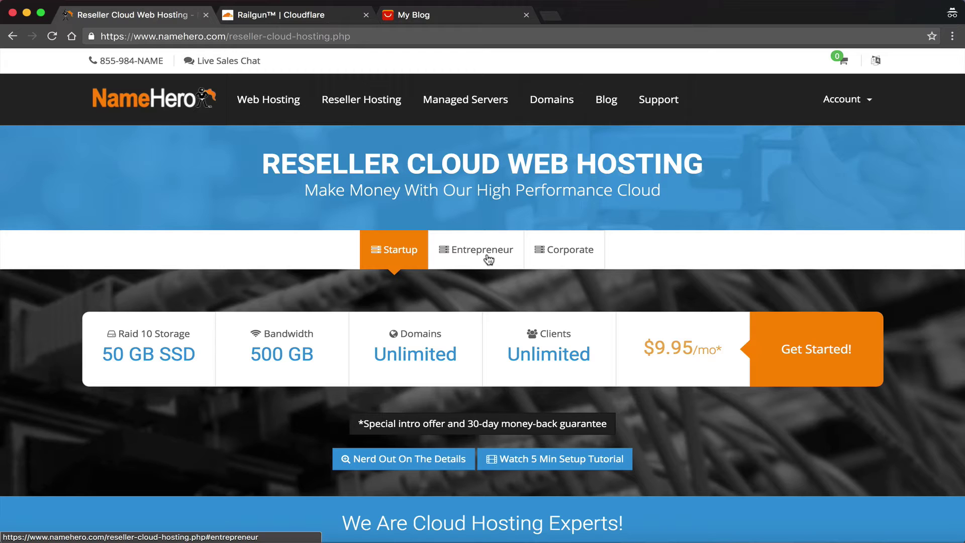
left_click(416, 16)
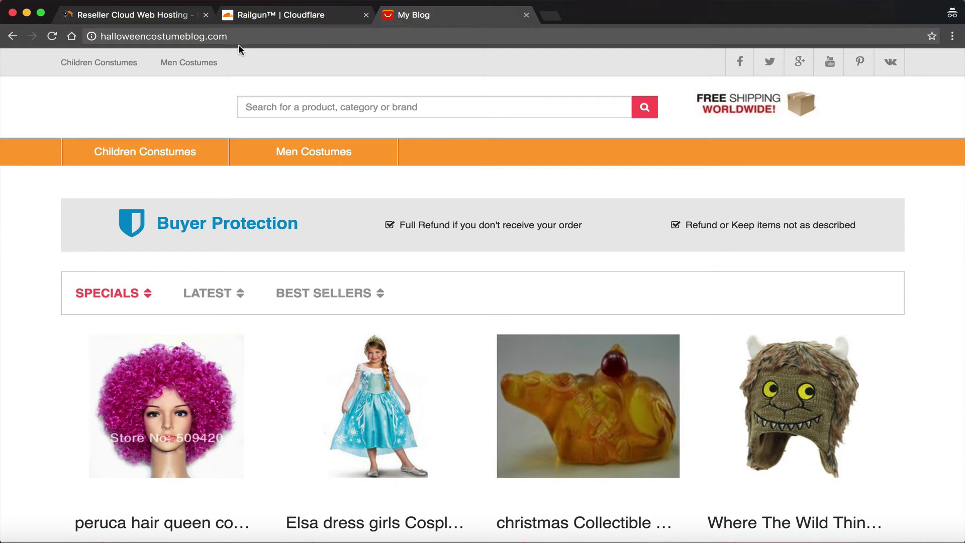
left_click(53, 36)
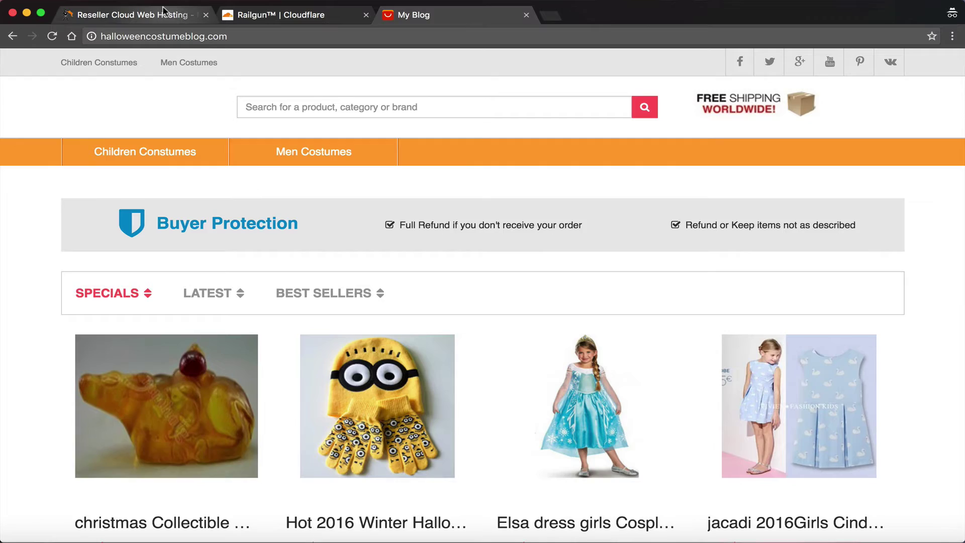
left_click(131, 14)
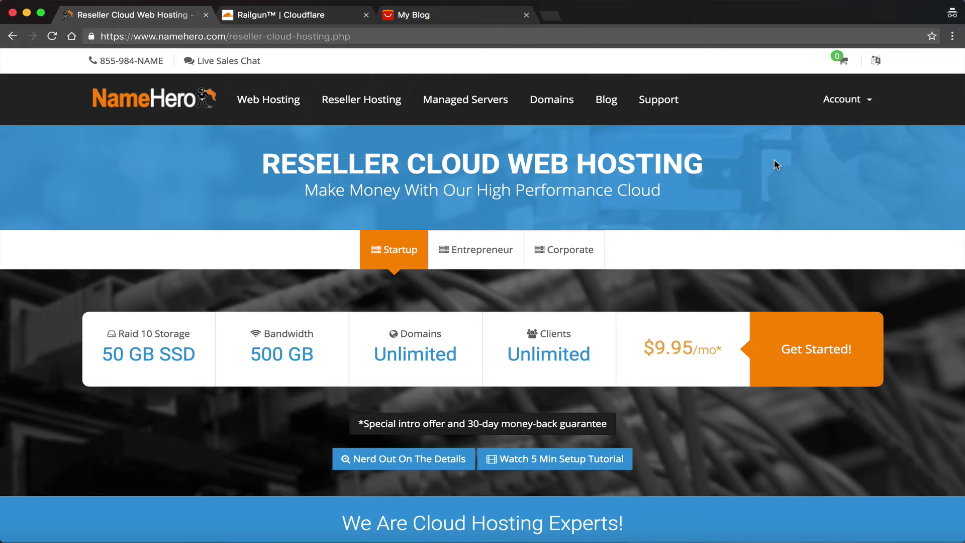
Sign in to the NameHero Client Area with the account e-mail and password
left_click(195, 107)
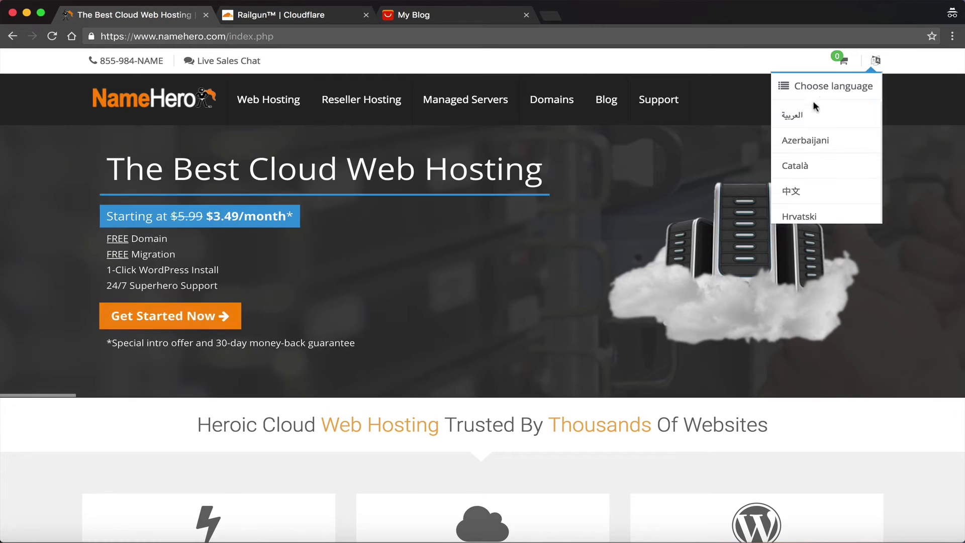
mouse_move(860, 111)
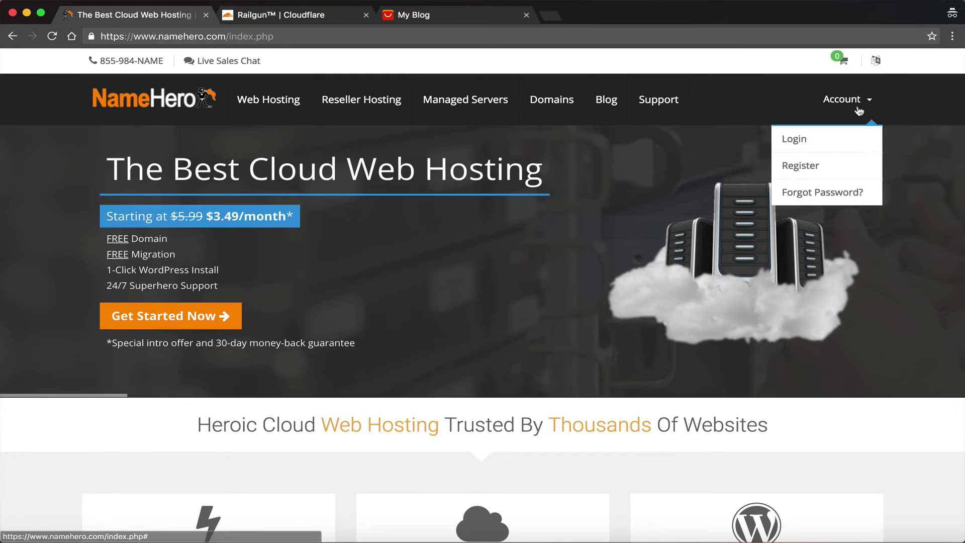
left_click(794, 143)
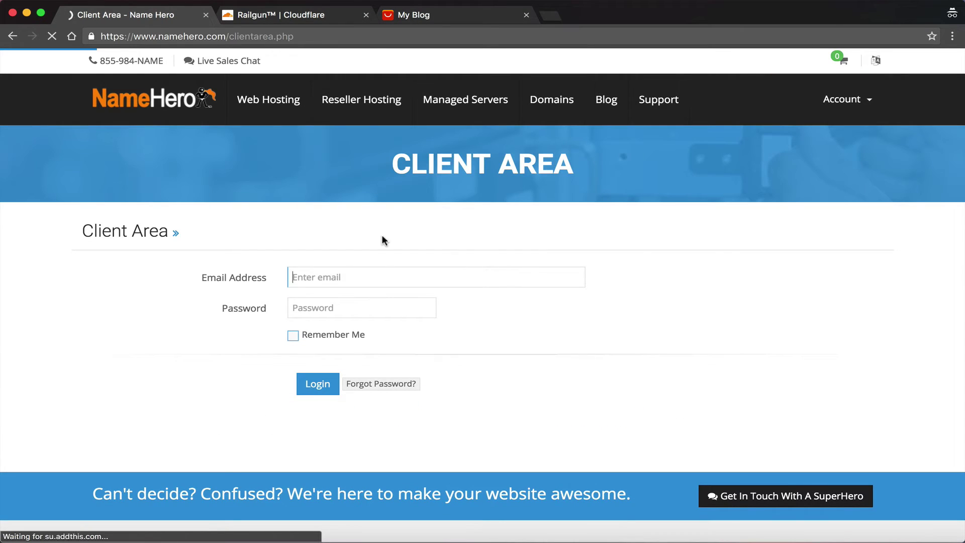
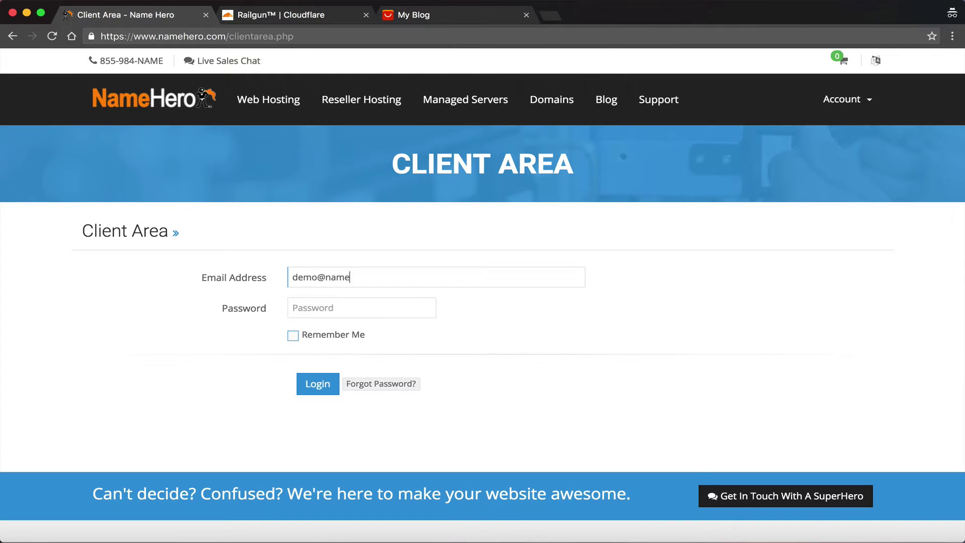
key("Tab")
type("*******")
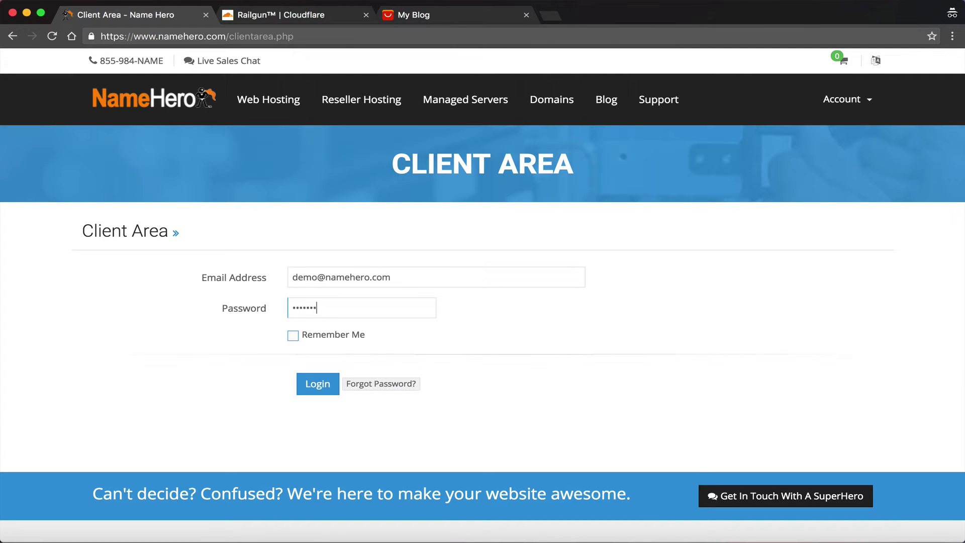
type("***")
left_click(309, 393)
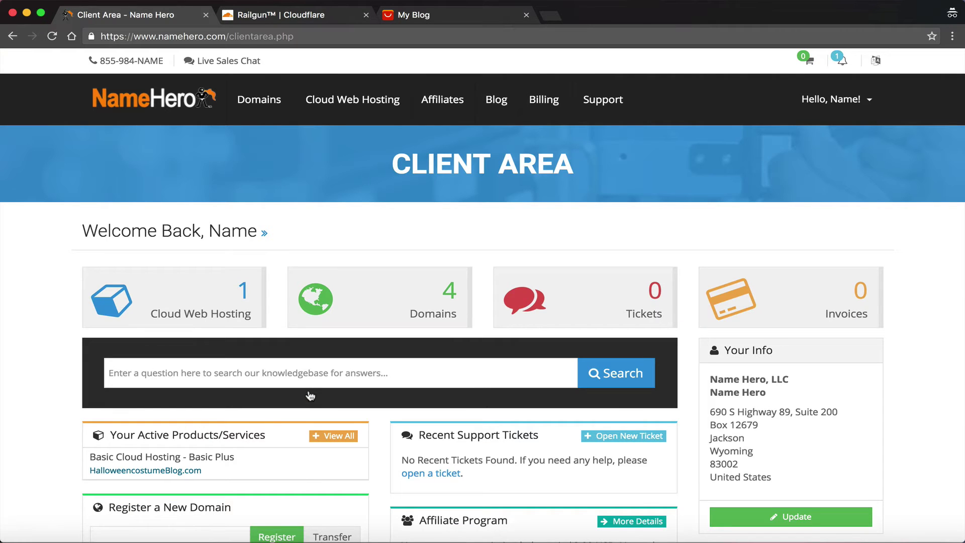
Open the Basic Plus cloud hosting service and launch its cPanel
left_click(230, 304)
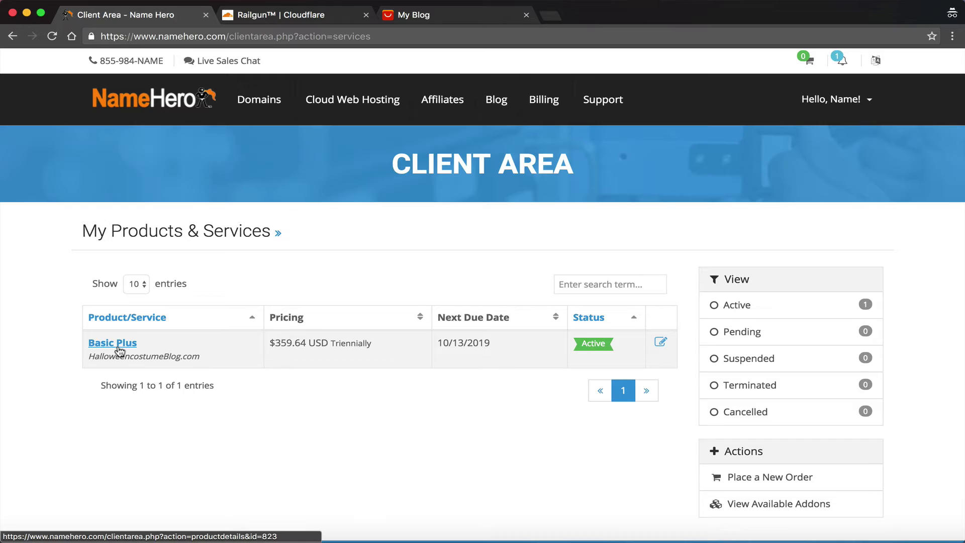
left_click(118, 344)
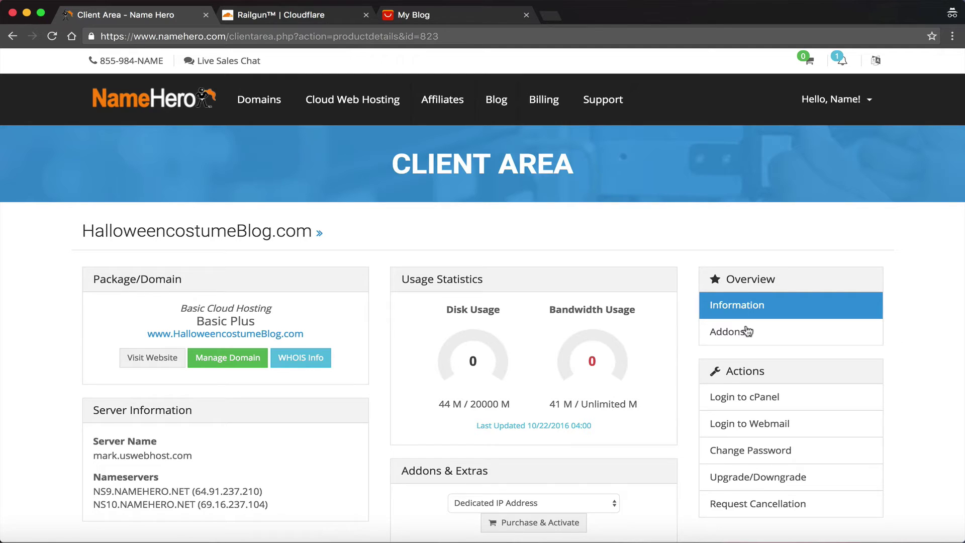
left_click(744, 399)
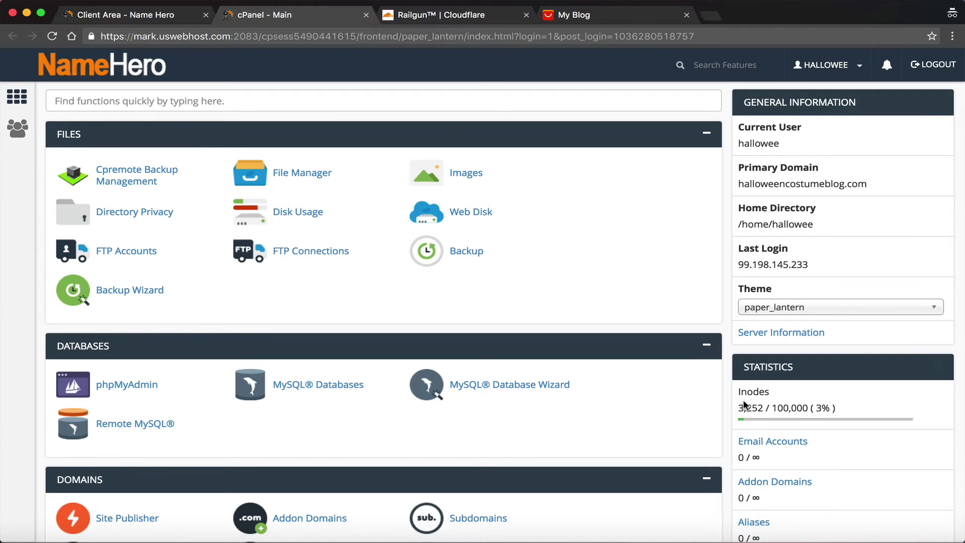
Search cPanel for 'cloud' and open CloudFlare's Performance settings for halloweencostumeblog.com
left_click(334, 98)
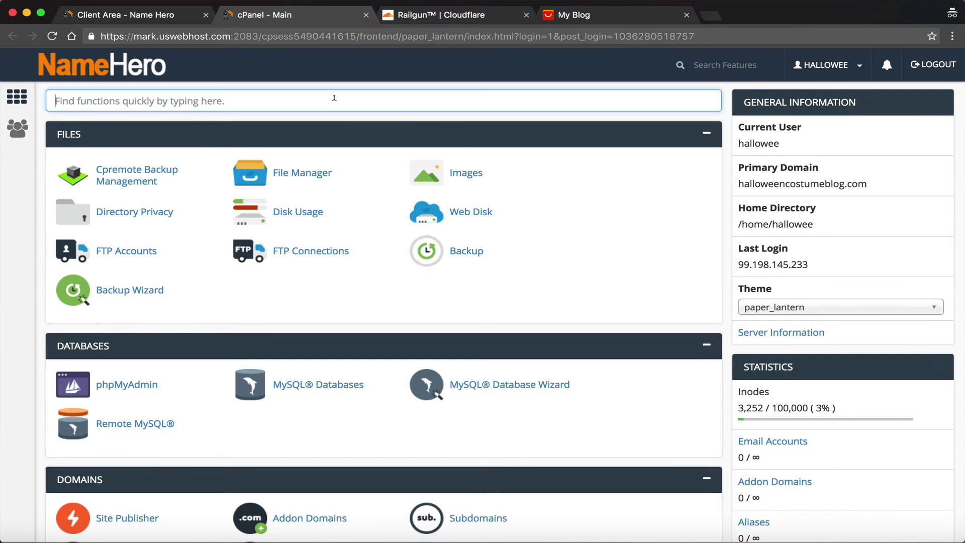
type("cloud")
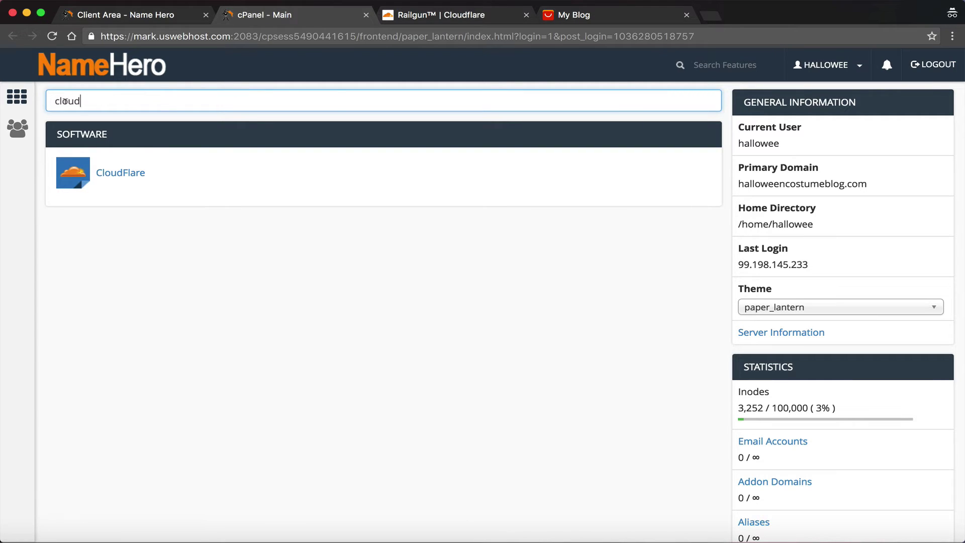
left_click(117, 174)
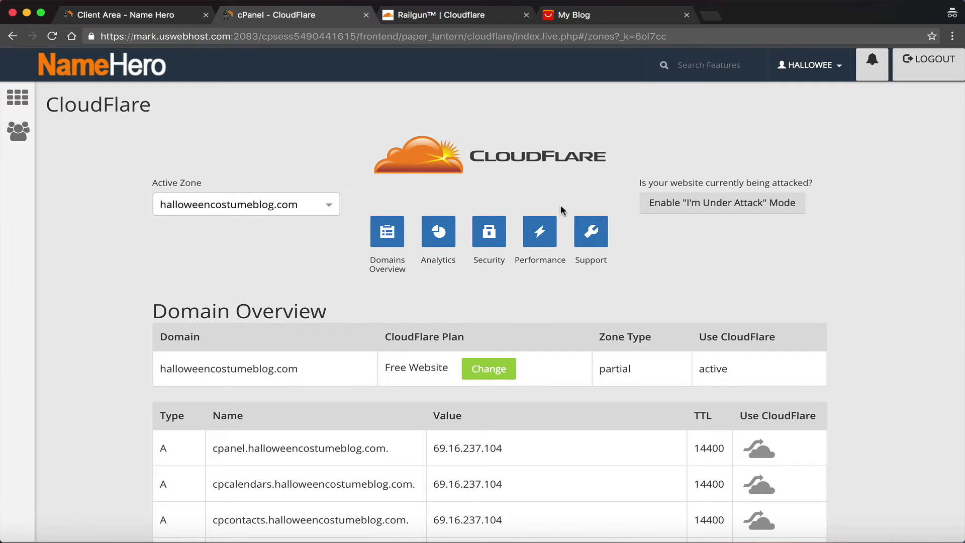
left_click(541, 238)
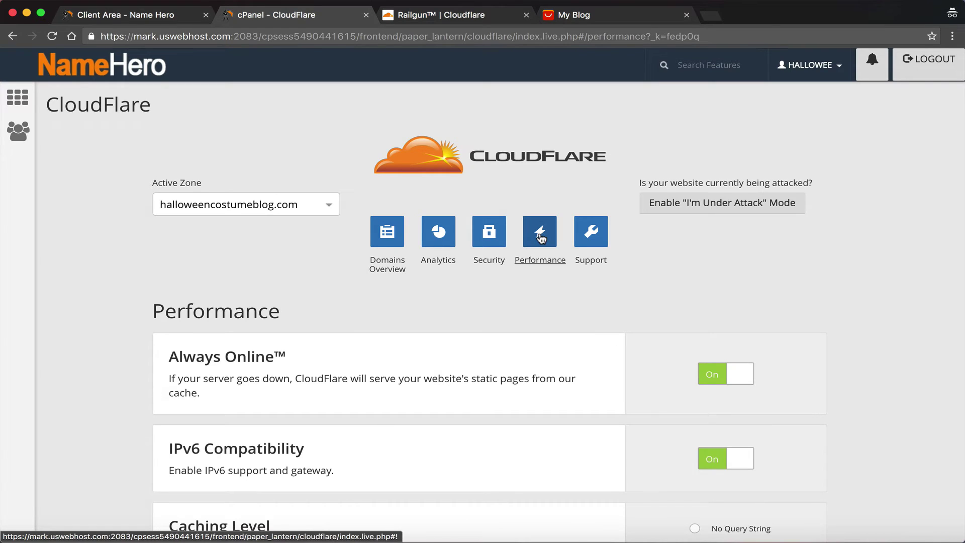
Switch Railgun 69.16.237.104's Connected to Website toggle On, then reload the Performance page
scroll(542, 232, "down", 4)
scroll(541, 231, "down", 5)
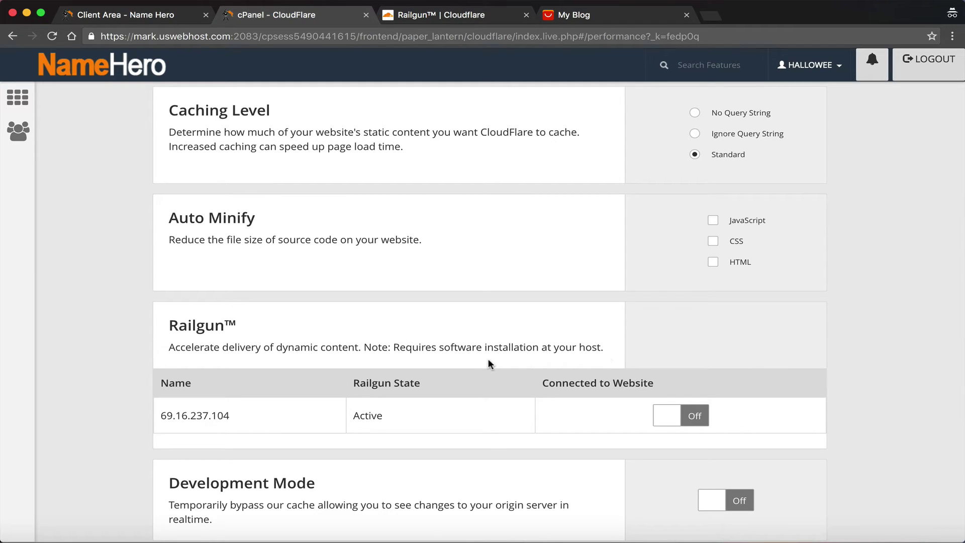
left_click(677, 418)
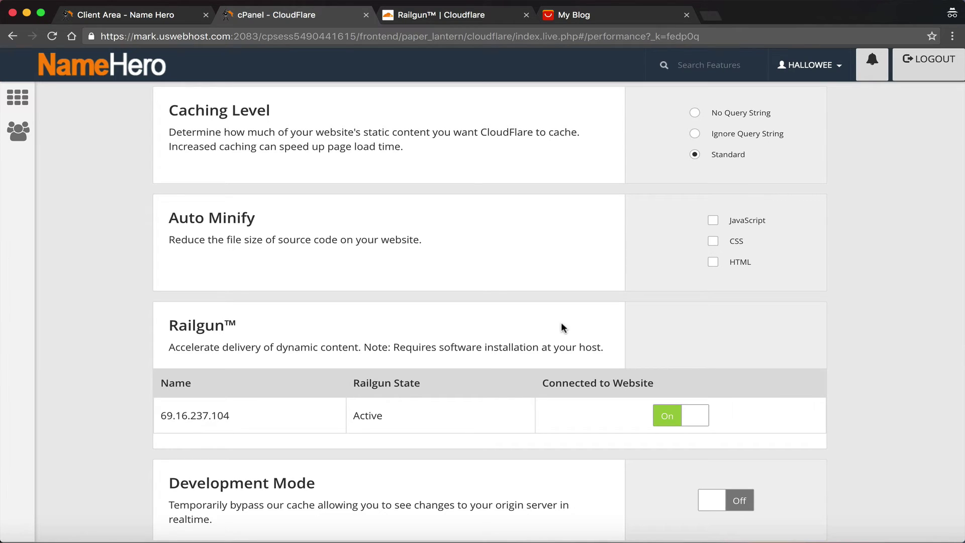
scroll(562, 327, "down", 5)
scroll(562, 327, "up", 3)
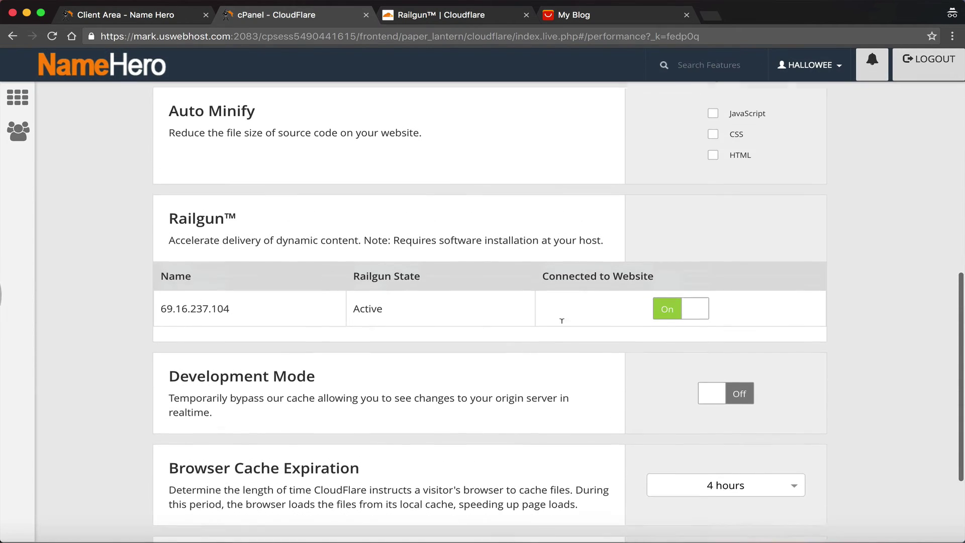
scroll(562, 321, "up", 10)
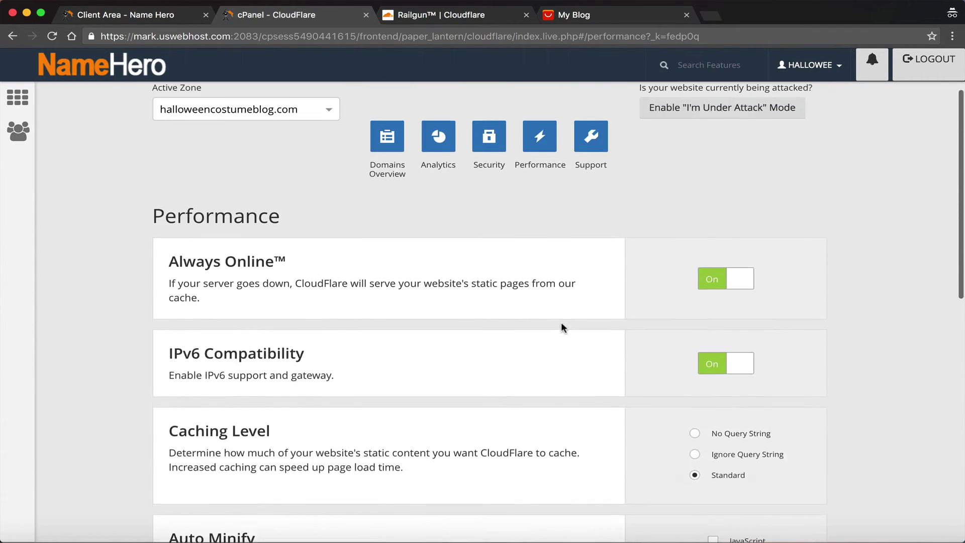
scroll(561, 321, "up", 1)
left_click(539, 184)
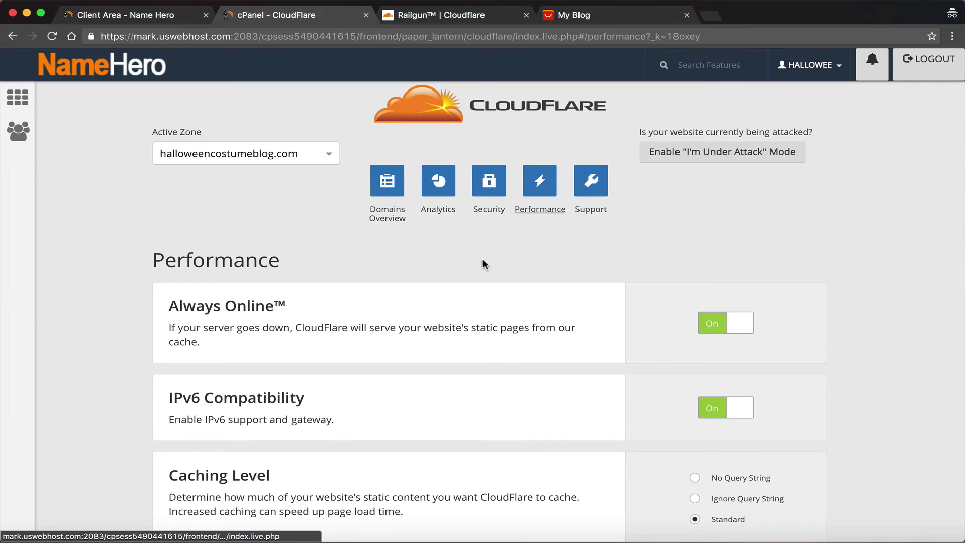
scroll(484, 263, "down", 15)
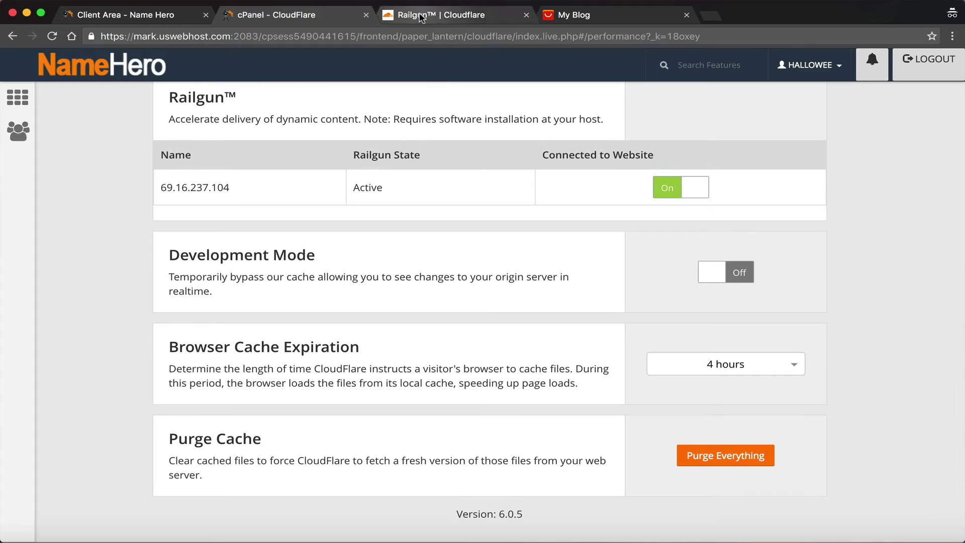
In the blog storefront, view the Children Costumes butterfly parka and Cinderella dress pages
left_click(586, 13)
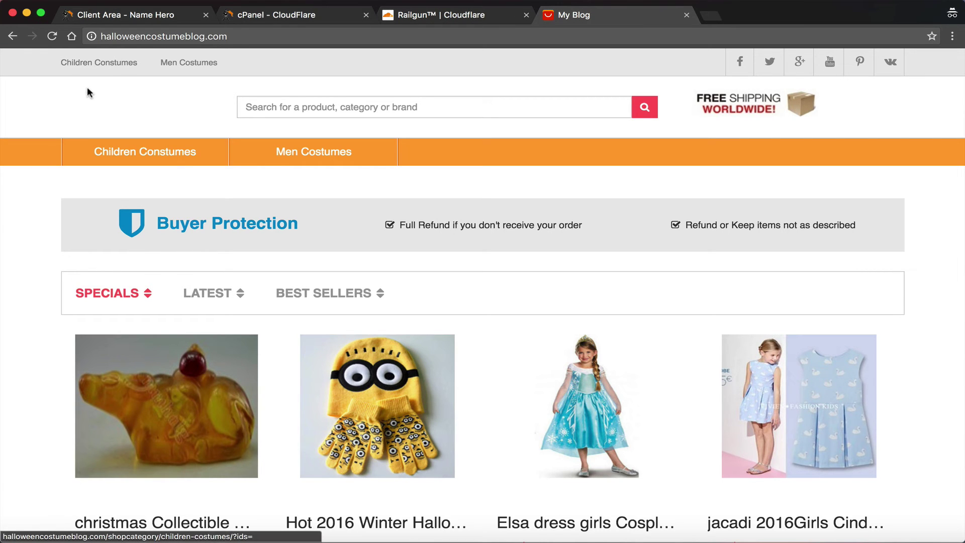
left_click(137, 152)
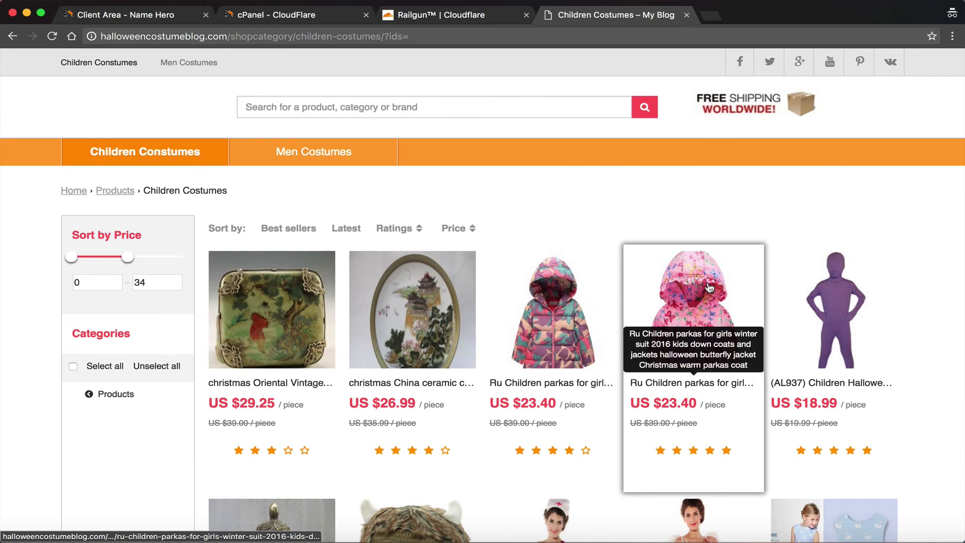
left_click(709, 287)
scroll(370, 301, "down", 8)
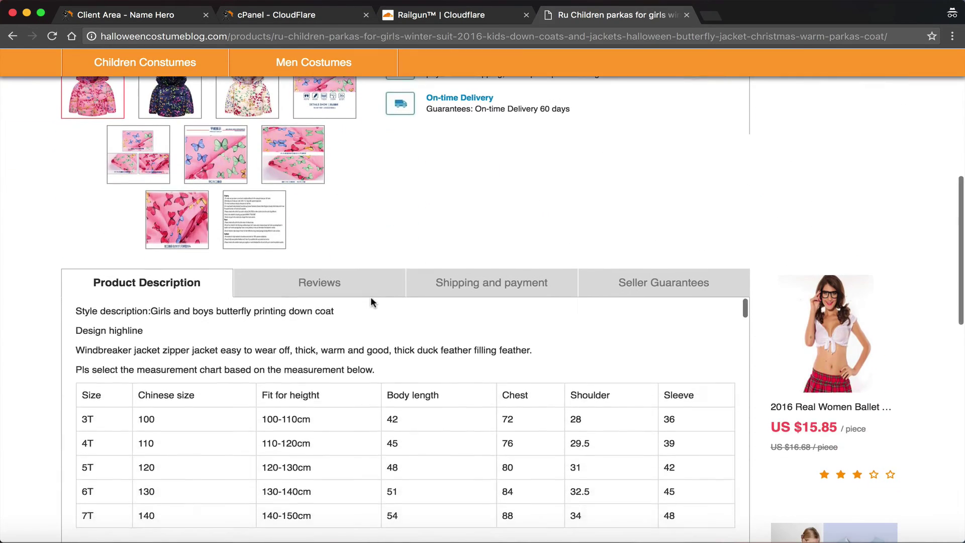
scroll(371, 301, "down", 5)
scroll(848, 341, "down", 7)
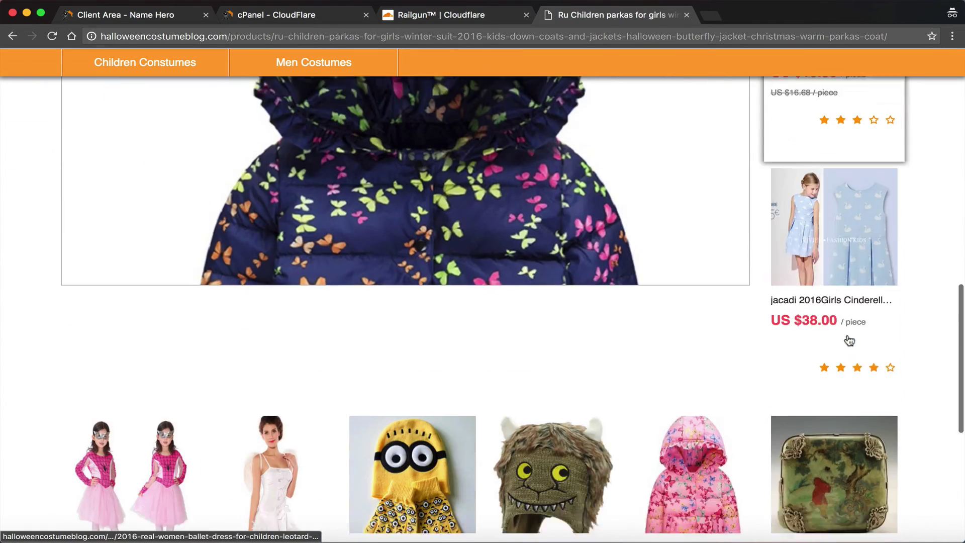
left_click(820, 201)
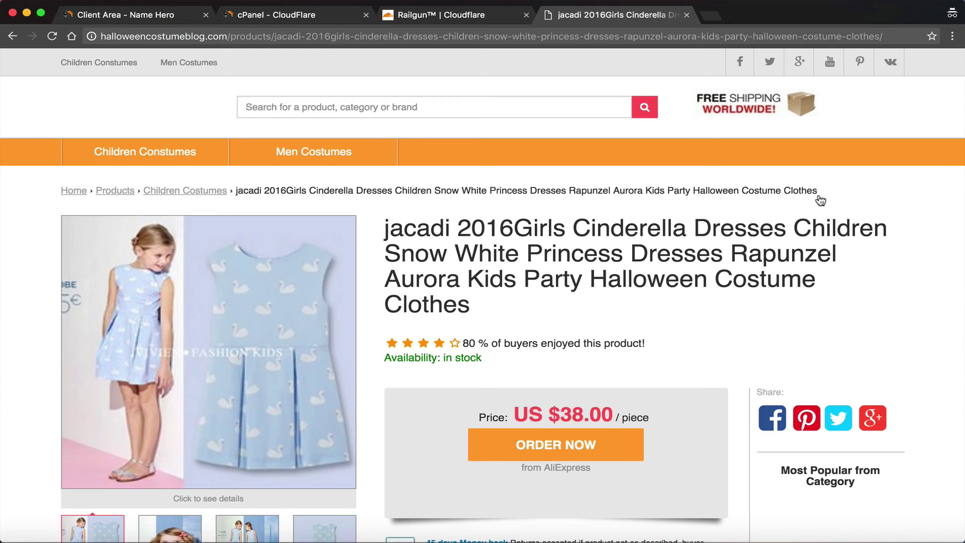
Return home via the breadcrumbs and check the purple afro wig's shipping and payment details
left_click(110, 193)
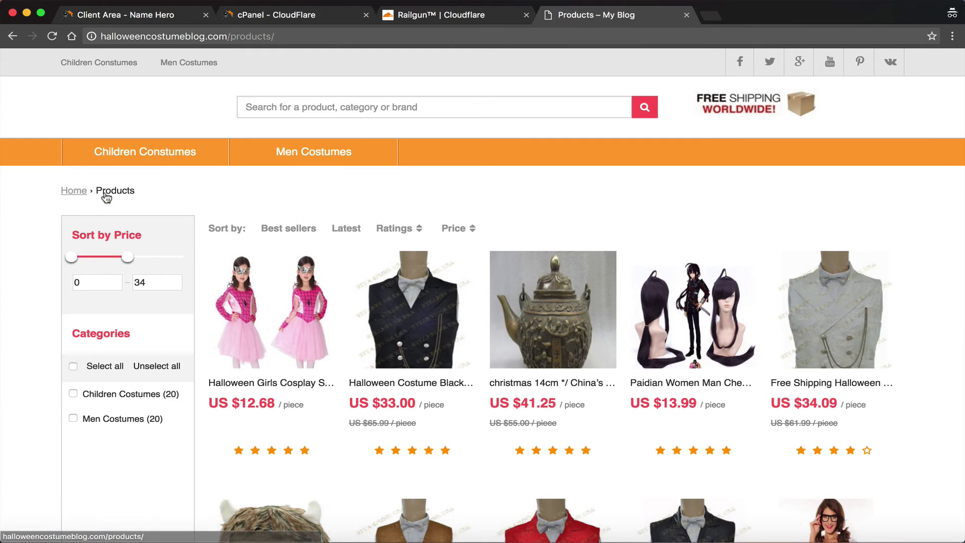
left_click(74, 193)
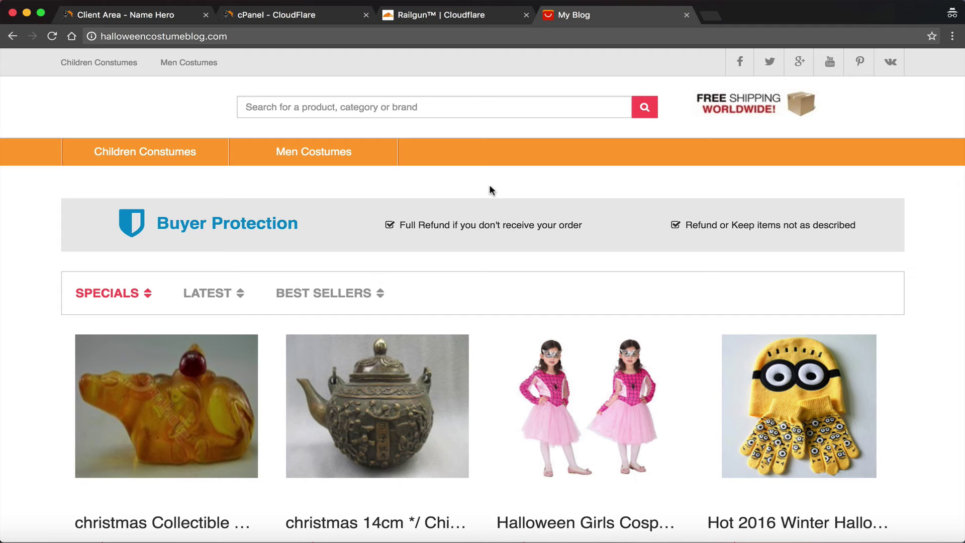
scroll(490, 190, "down", 6)
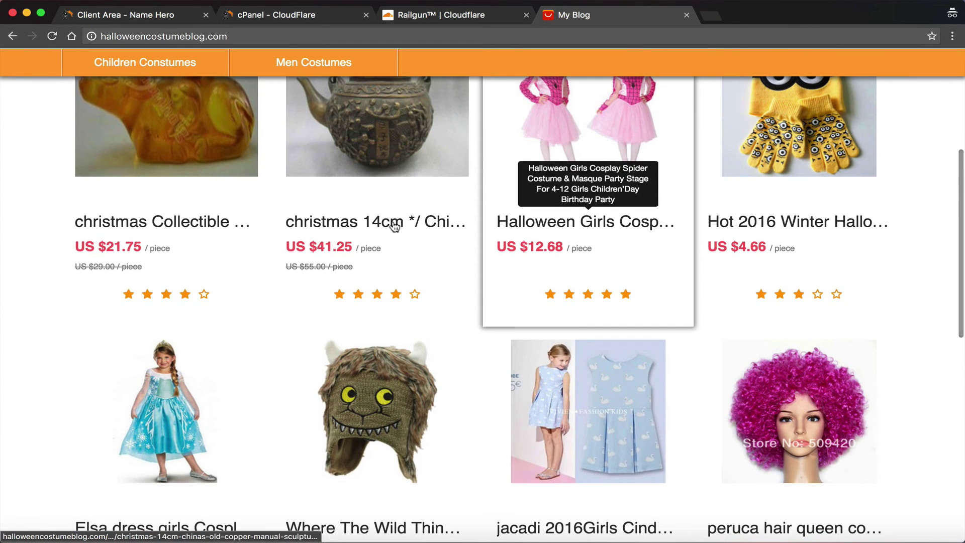
scroll(59, 346, "down", 2)
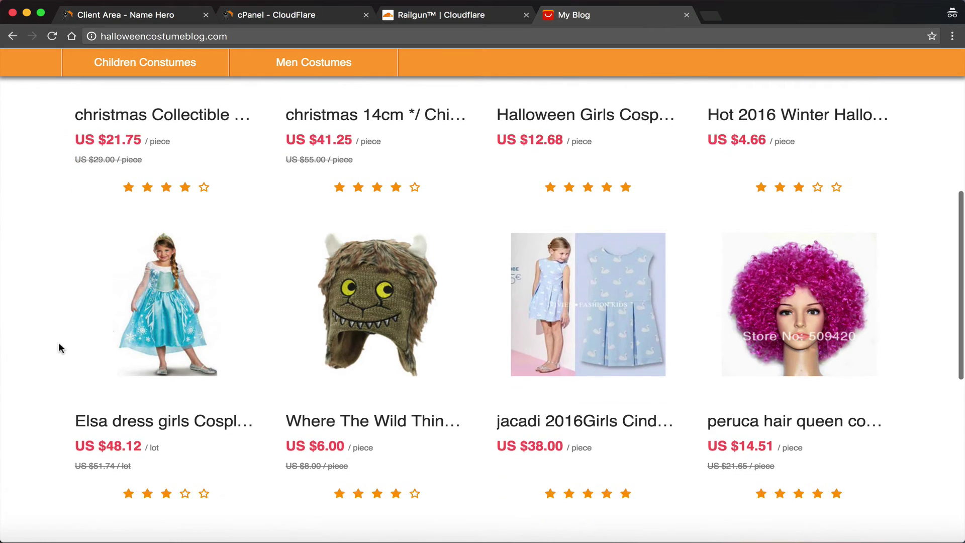
left_click(835, 268)
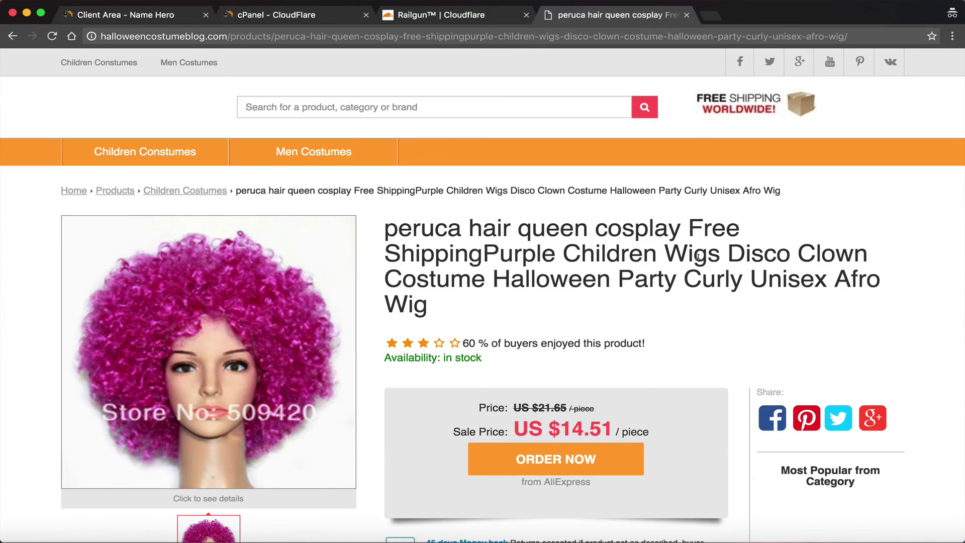
scroll(518, 227, "down", 9)
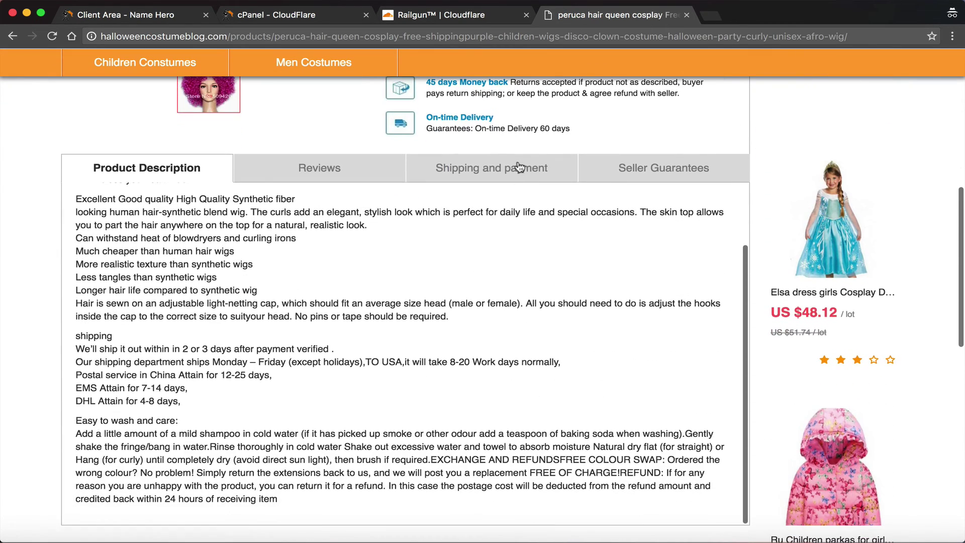
left_click(519, 167)
Navigate back home and open the black Victorian steampunk waistcoat product page
scroll(519, 166, "up", 9)
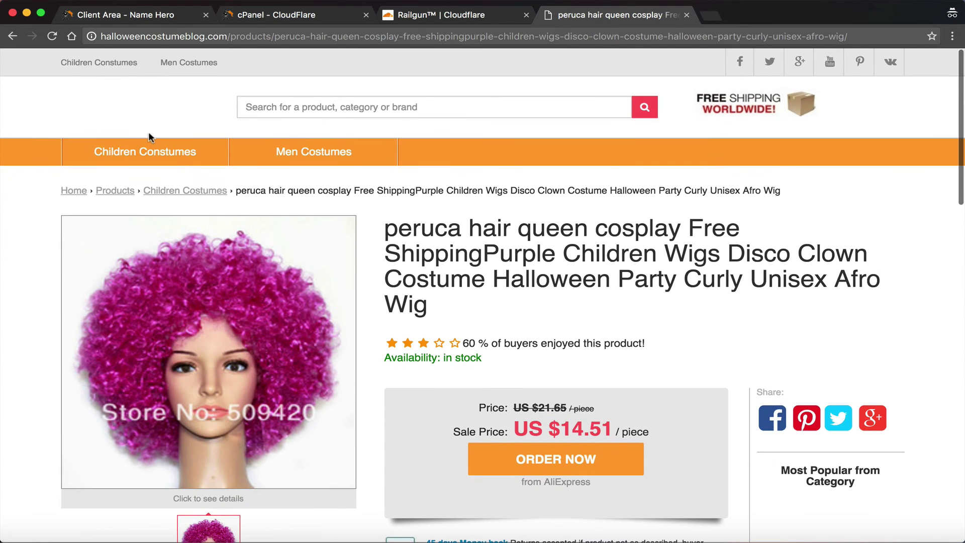
left_click(114, 189)
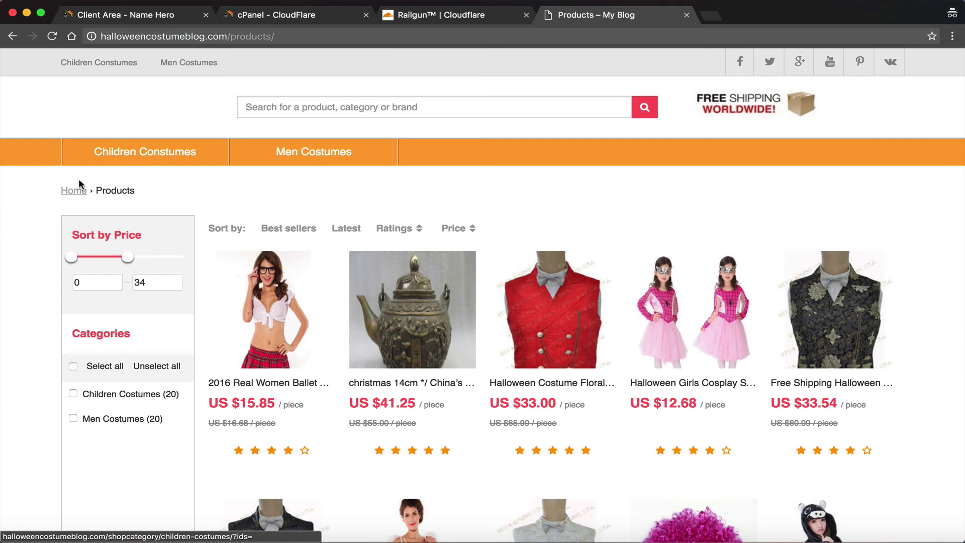
left_click(76, 189)
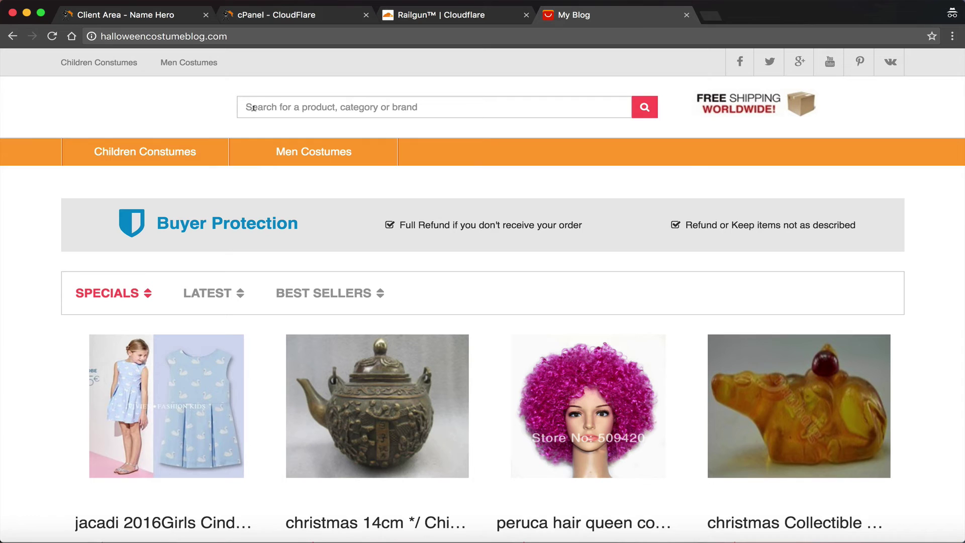
scroll(457, 229, "down", 9)
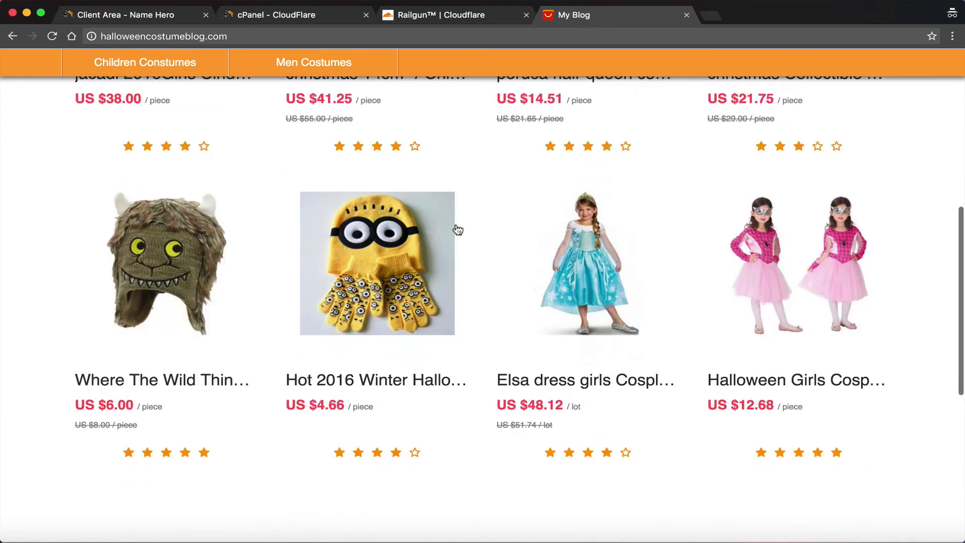
scroll(458, 230, "down", 5)
left_click(405, 260)
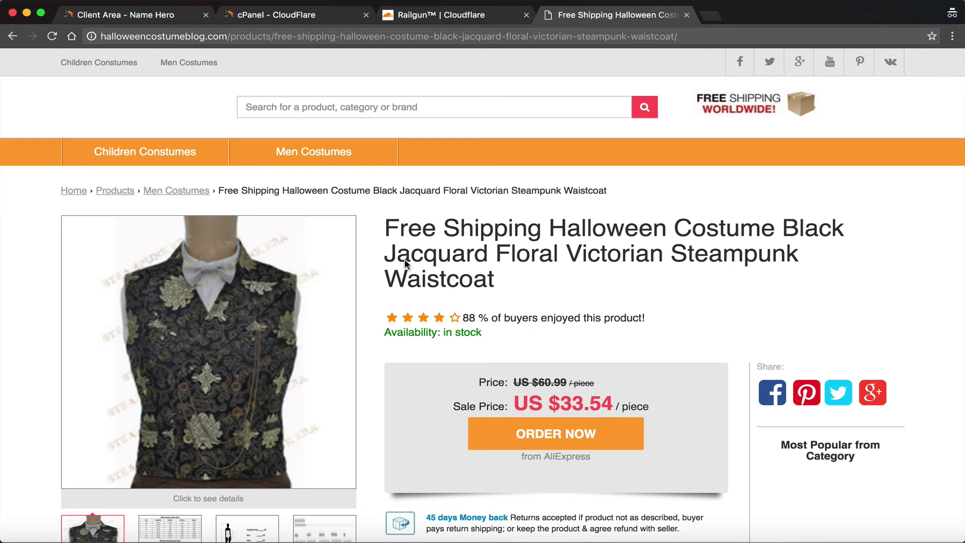
scroll(501, 307, "down", 4)
scroll(501, 311, "up", 4)
In the Client Area, highlight the NS9 and NS10 NAMEHERO.NET nameserver lines
left_click(125, 15)
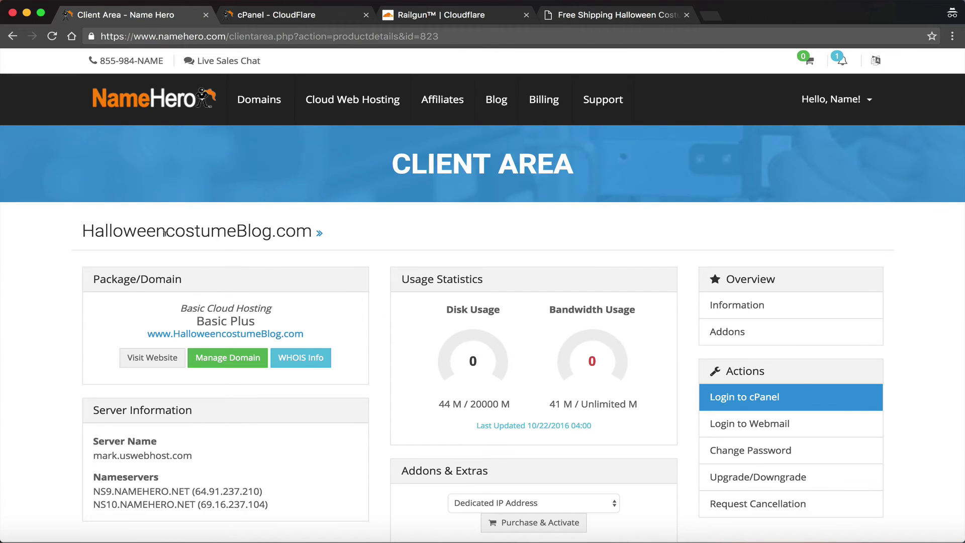
scroll(165, 352, "down", 3)
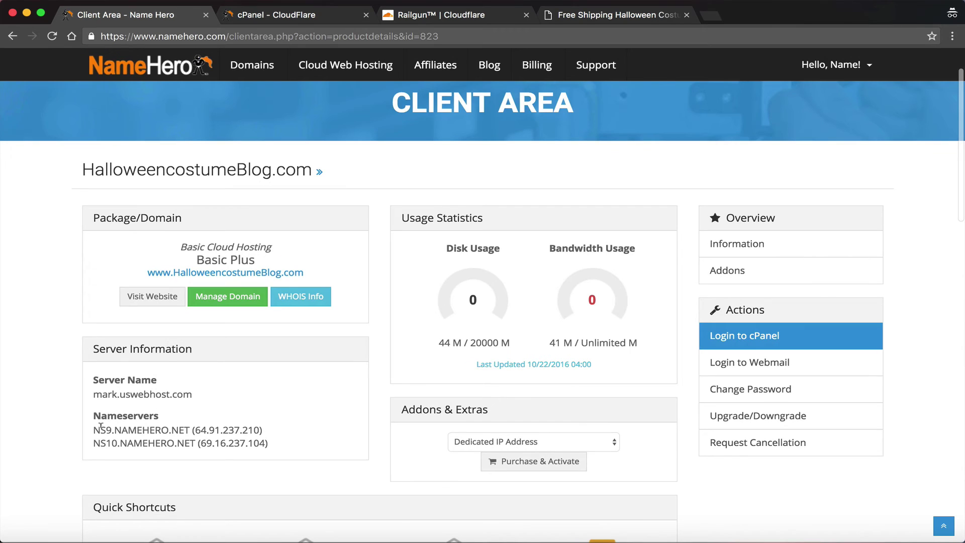
left_click_drag(94, 431, 291, 439)
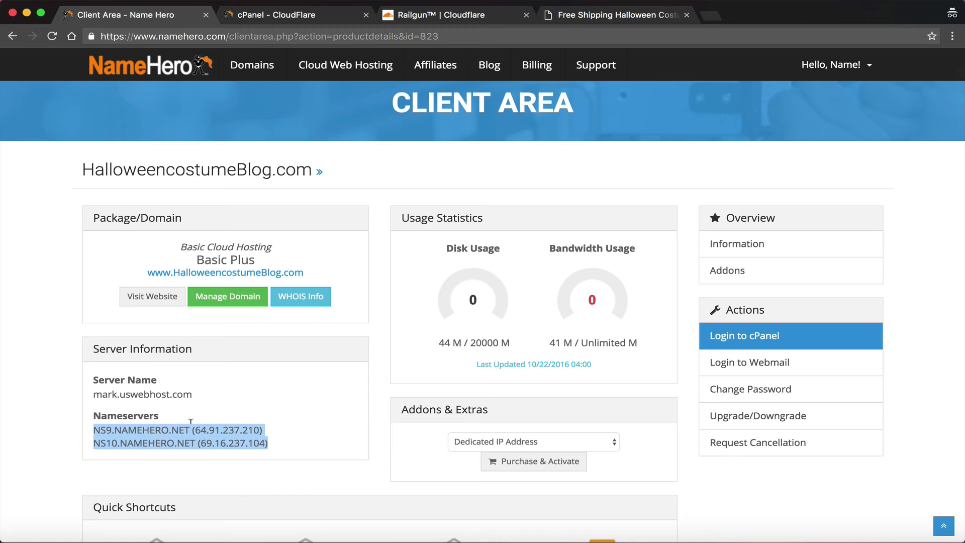
scroll(225, 360, "up", 2)
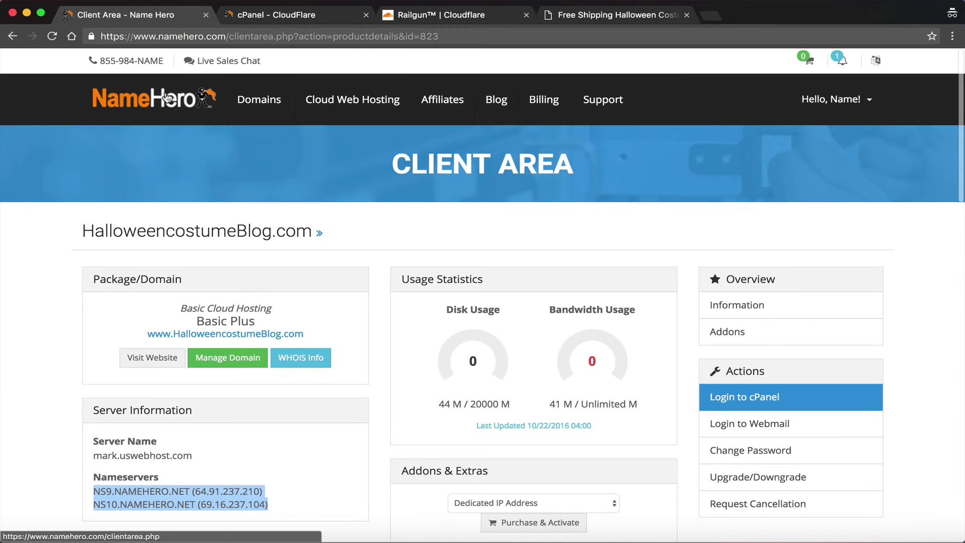
Reopen Basic Plus from the dashboard's services list and reselect both nameservers
left_click(165, 102)
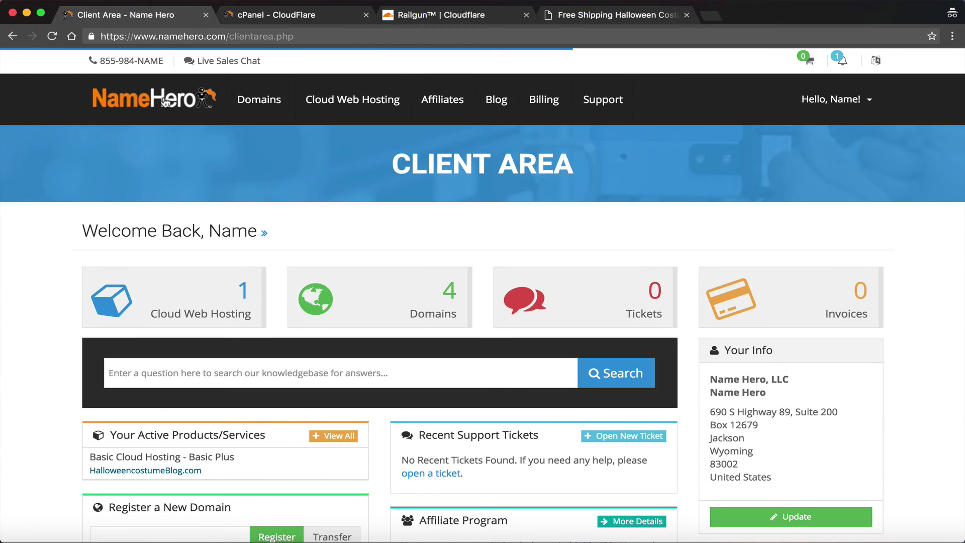
left_click(196, 309)
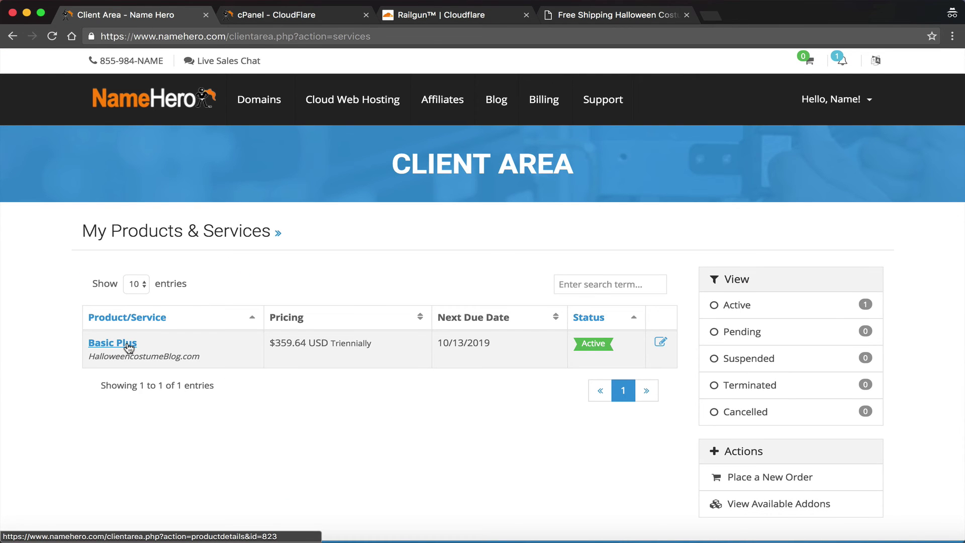
left_click(123, 346)
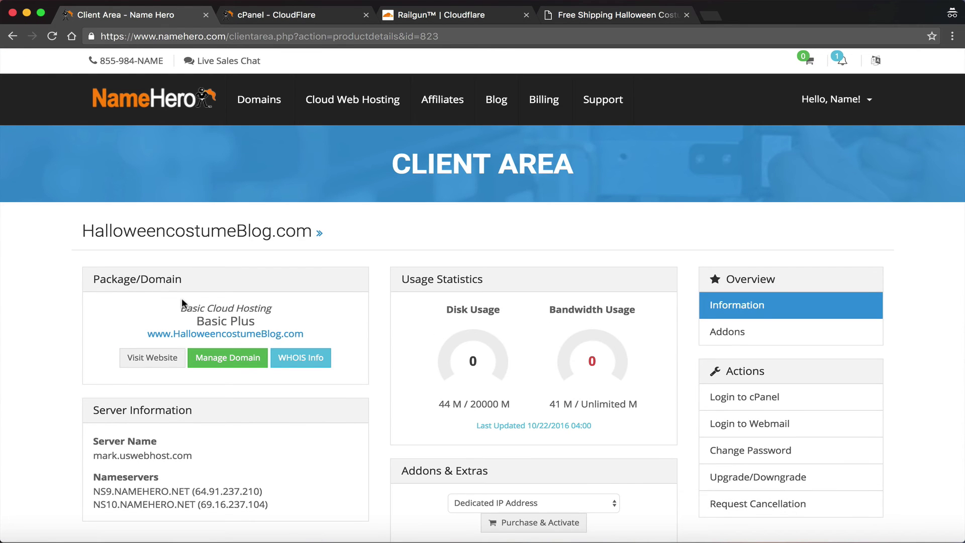
left_click_drag(93, 491, 90, 483)
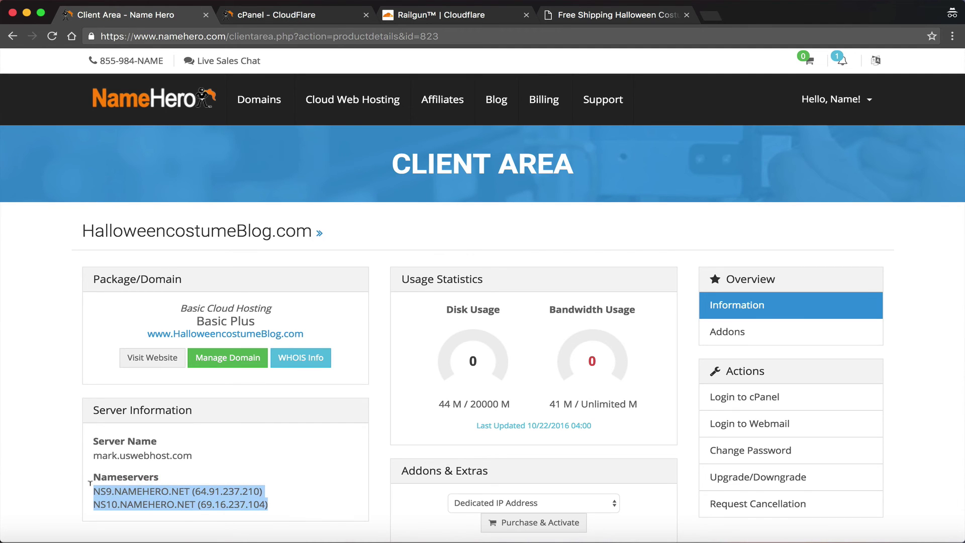